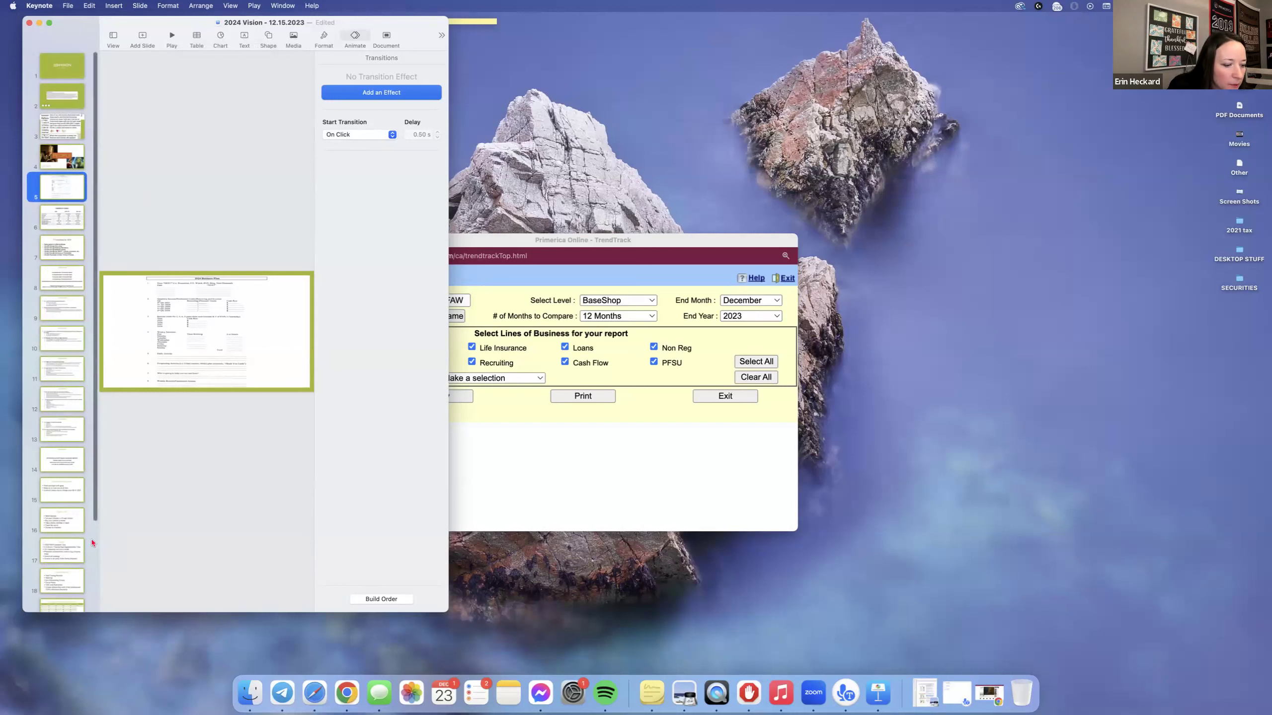
Step: Switch to Chrome, minimise the Trend Track window, close the YouTube page and bring up the HIERARCHYSPENDINGPLAN spreadsheet
scroll(92, 480, "down", 5)
scroll(72, 251, "up", 5)
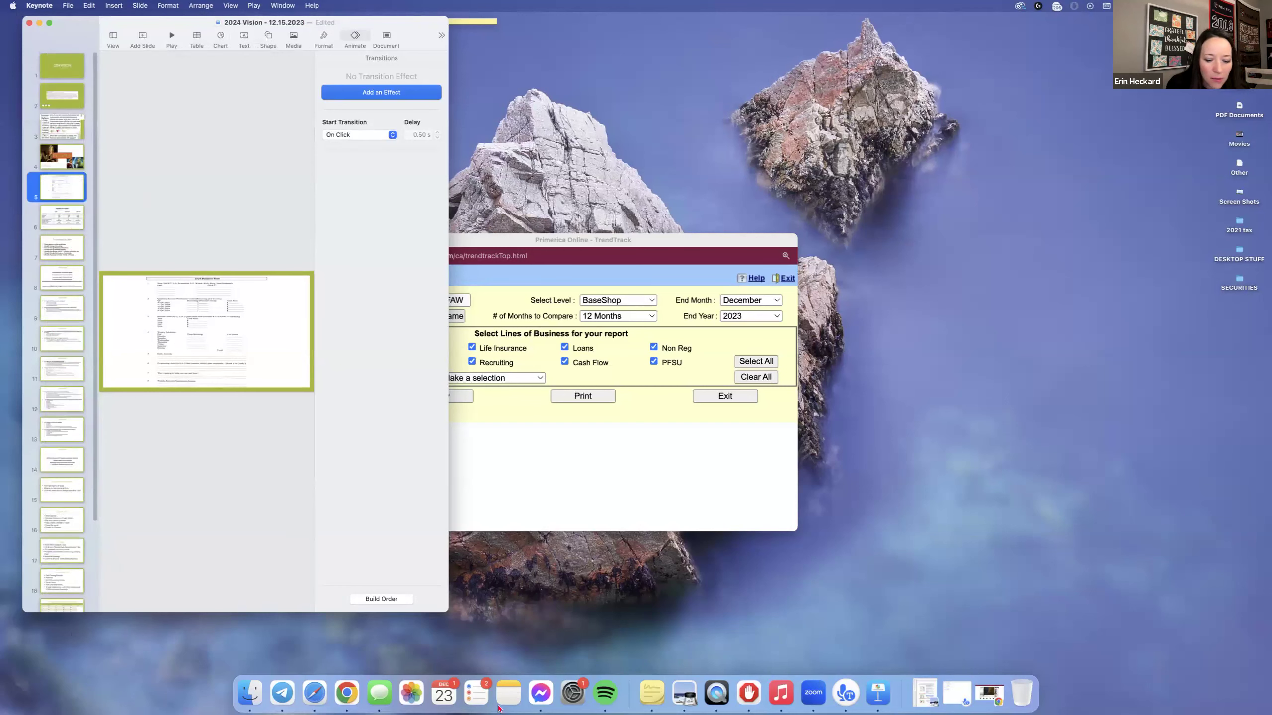
left_click(345, 694)
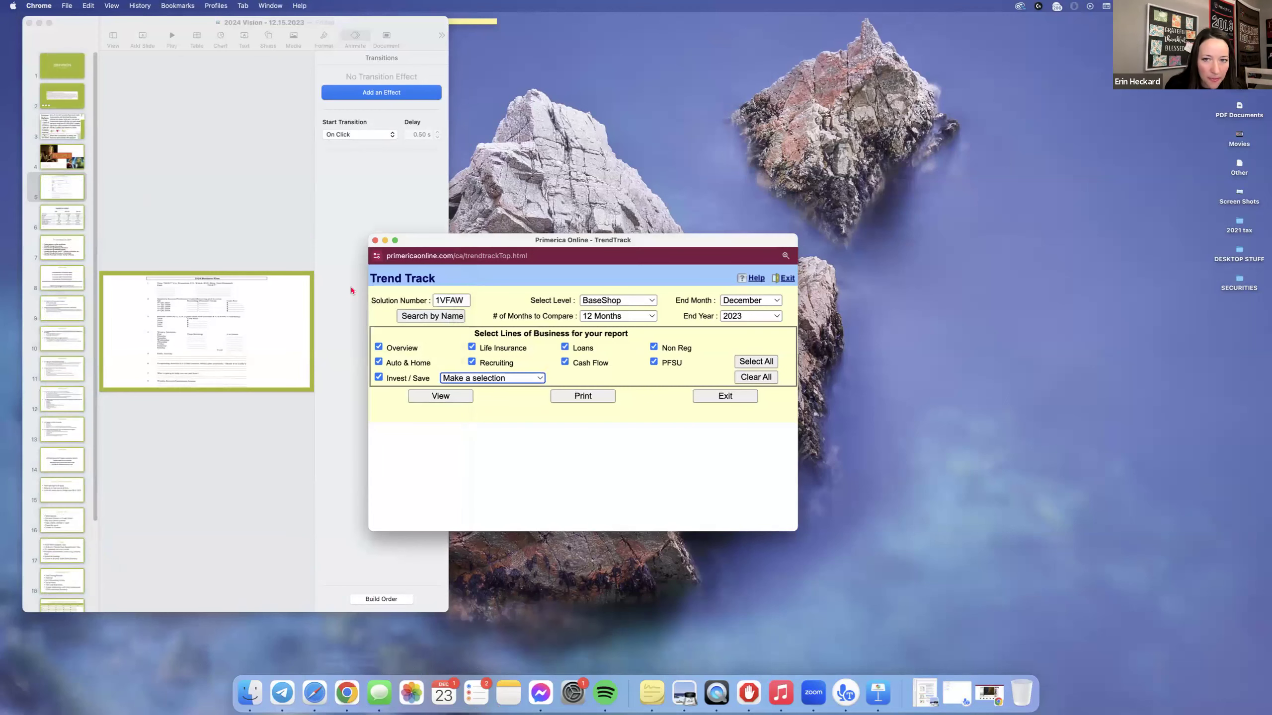
left_click(385, 241)
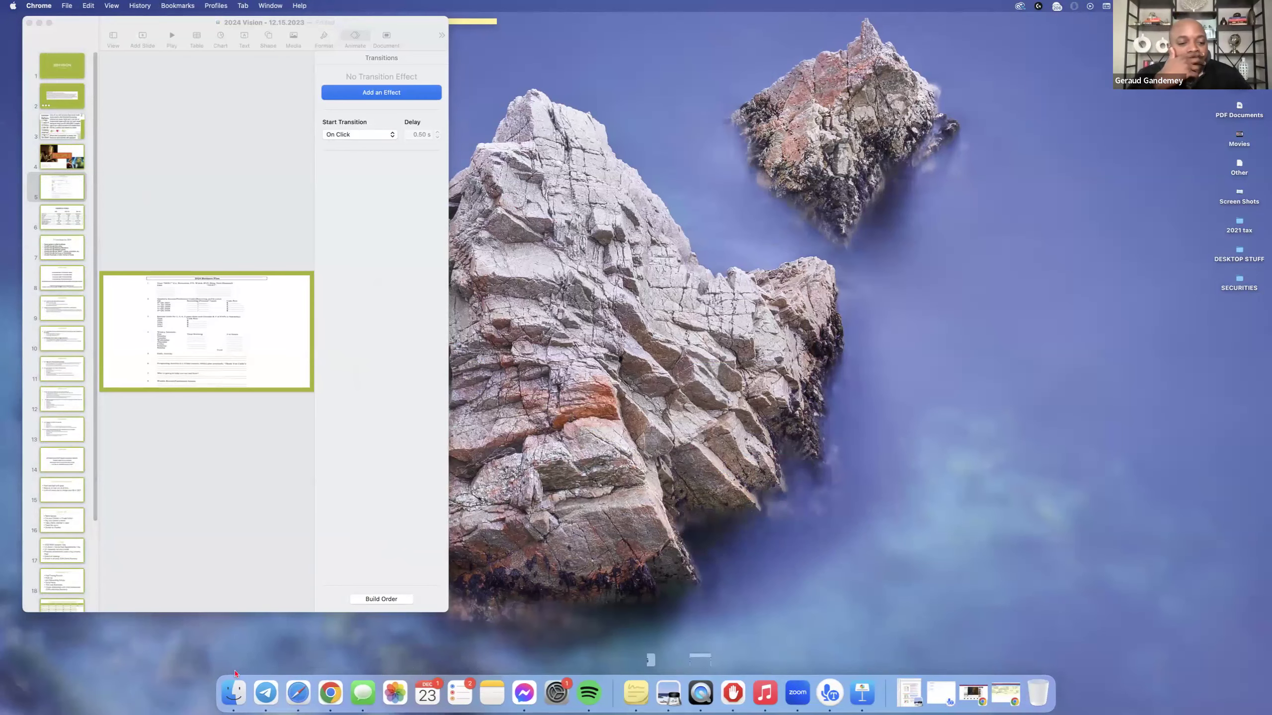
left_click(330, 693)
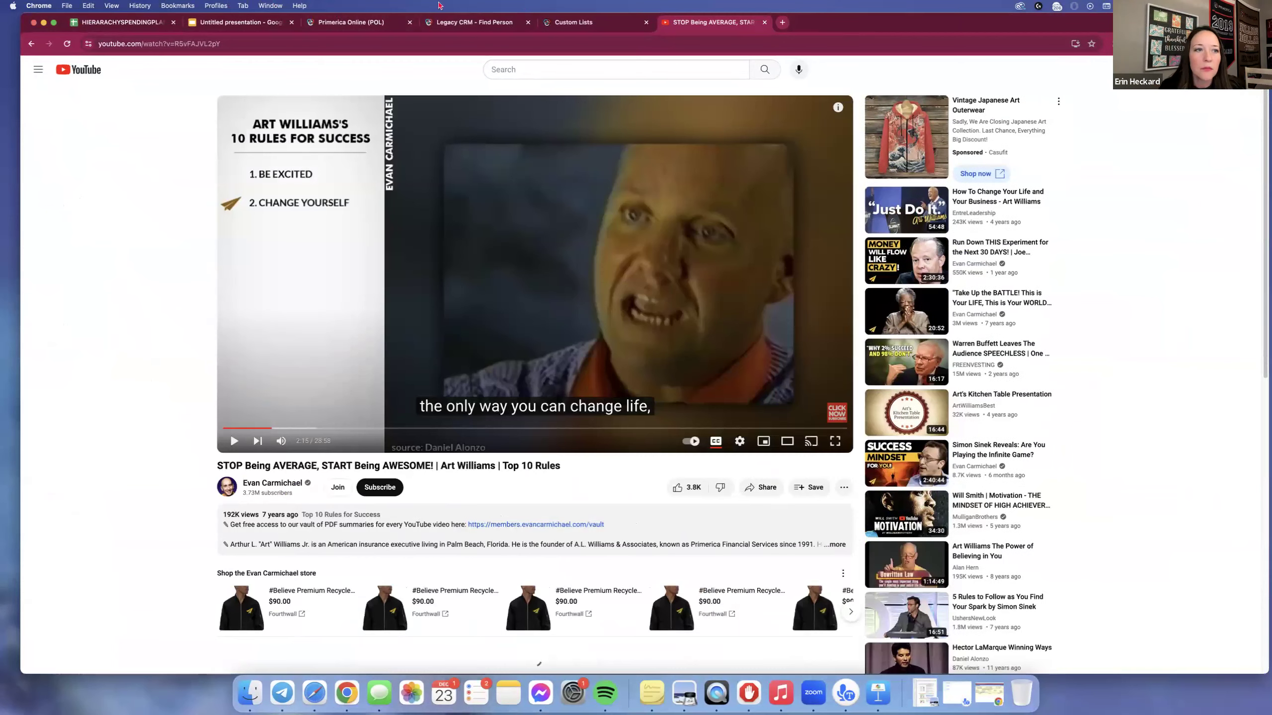
key("super+w")
key("super+1")
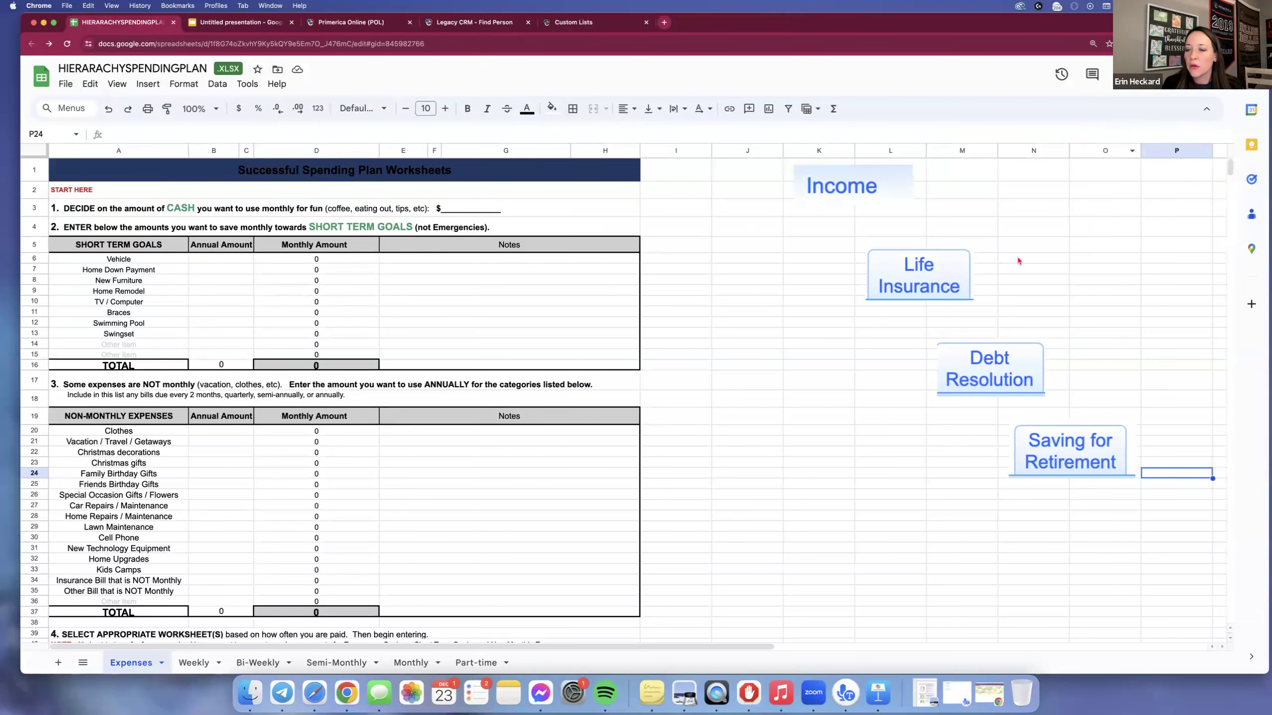
Step: Copy the spreadsheet's sharing link and point out the Make a copy command without running it
left_click(1151, 74)
left_click(536, 475)
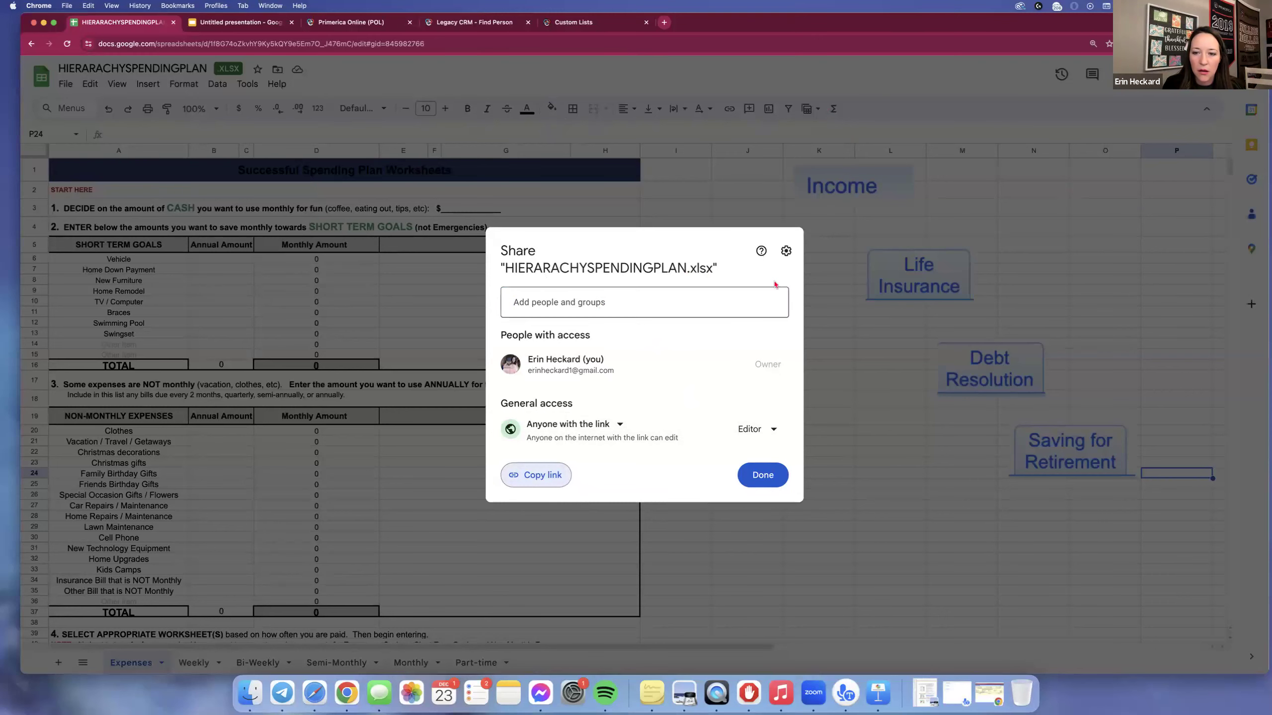
left_click(748, 195)
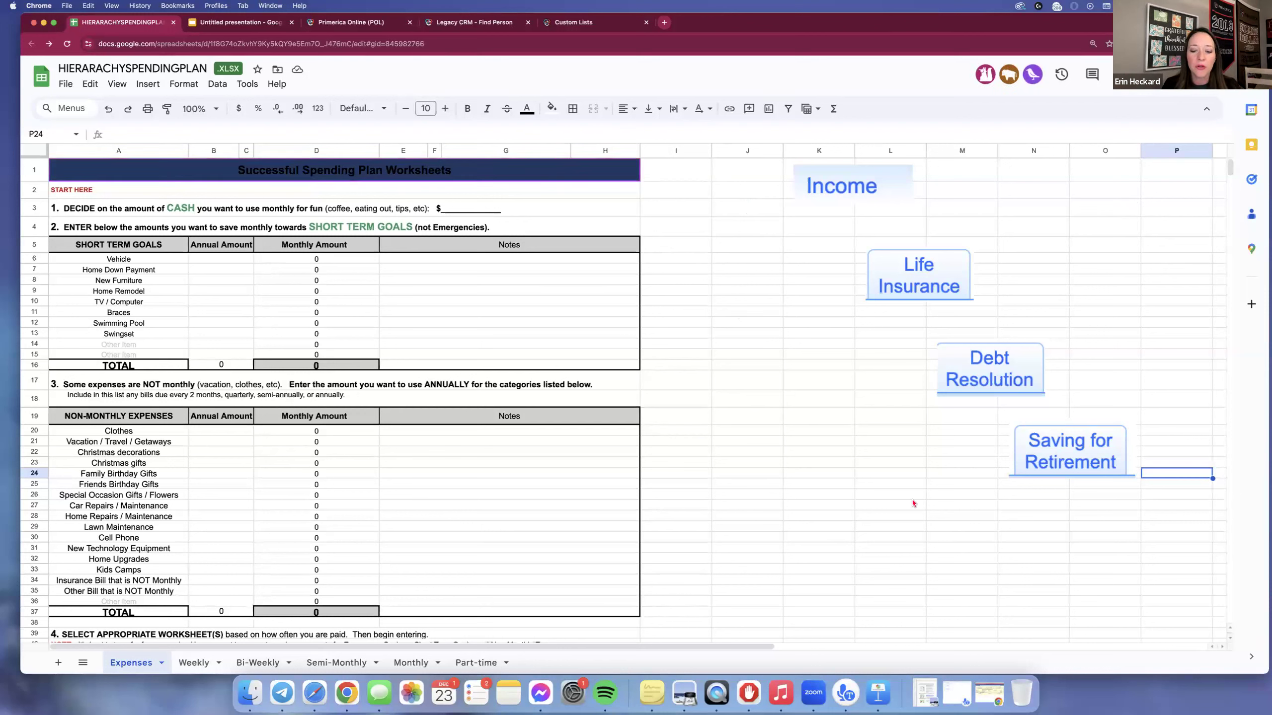
left_click(66, 84)
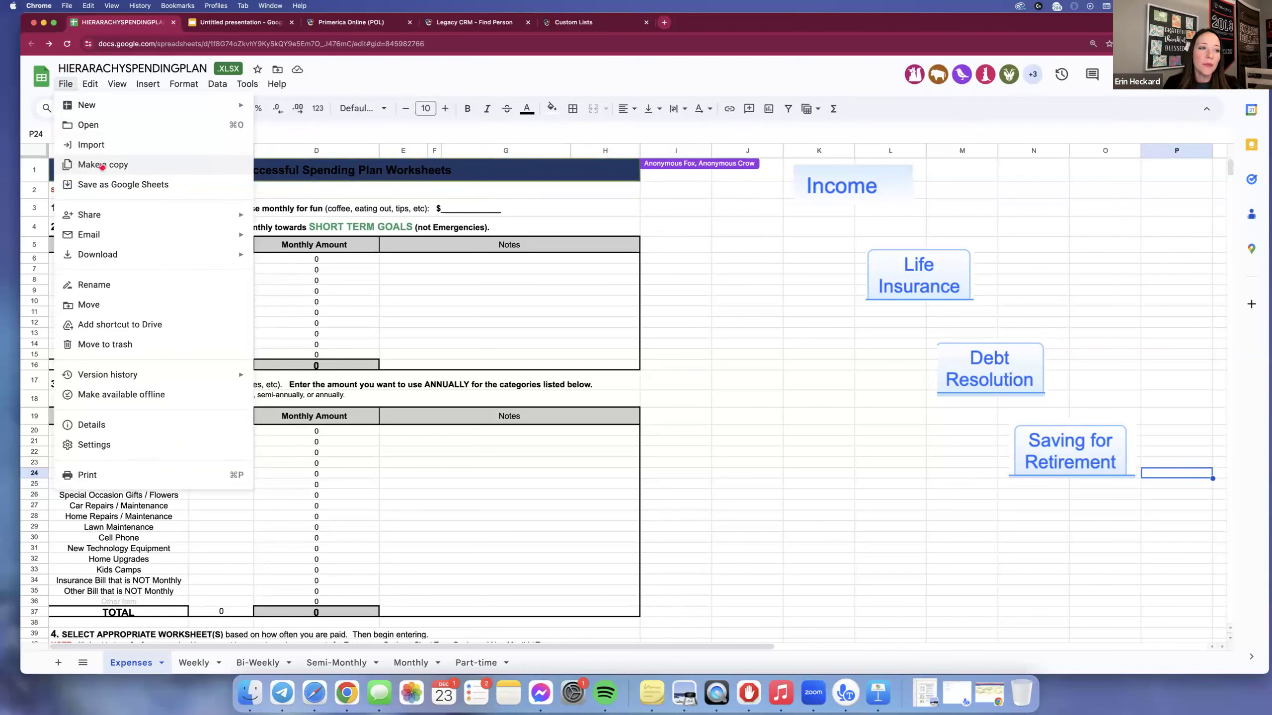
left_click(640, 648)
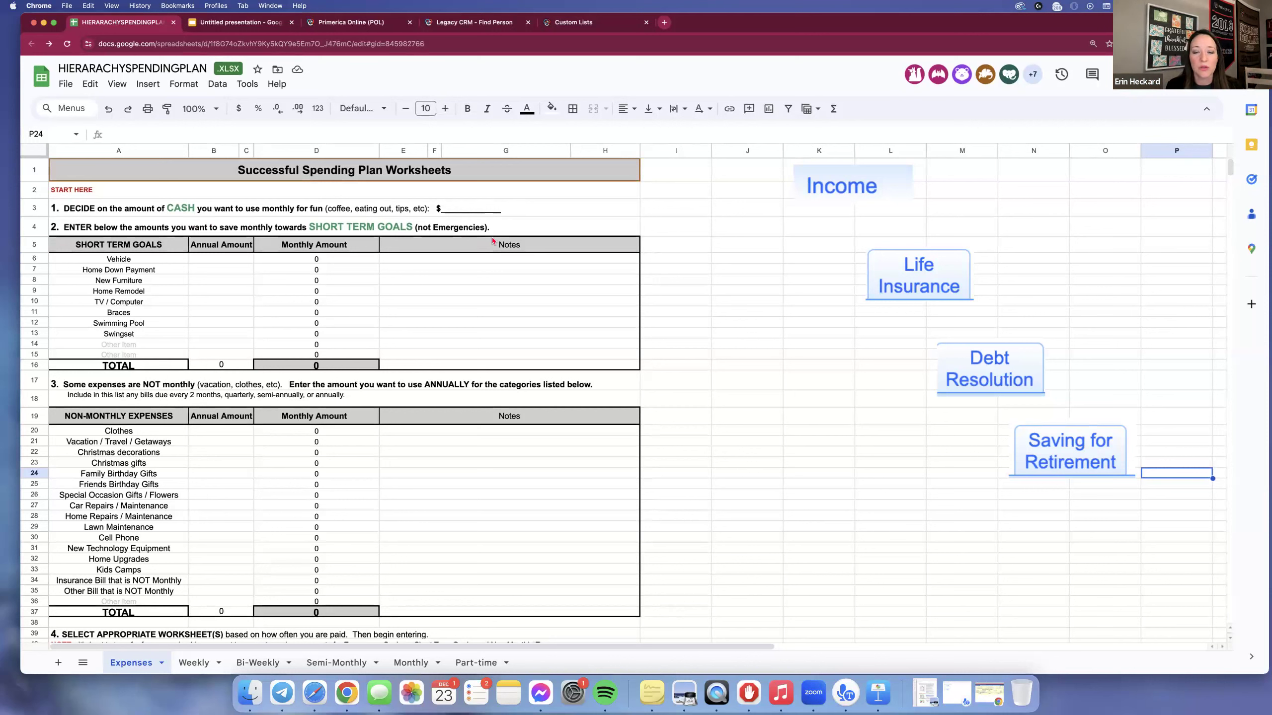
Step: Enter $10,000 as the annual amount for the Vehicle short-term goal
left_click(237, 260)
type("10")
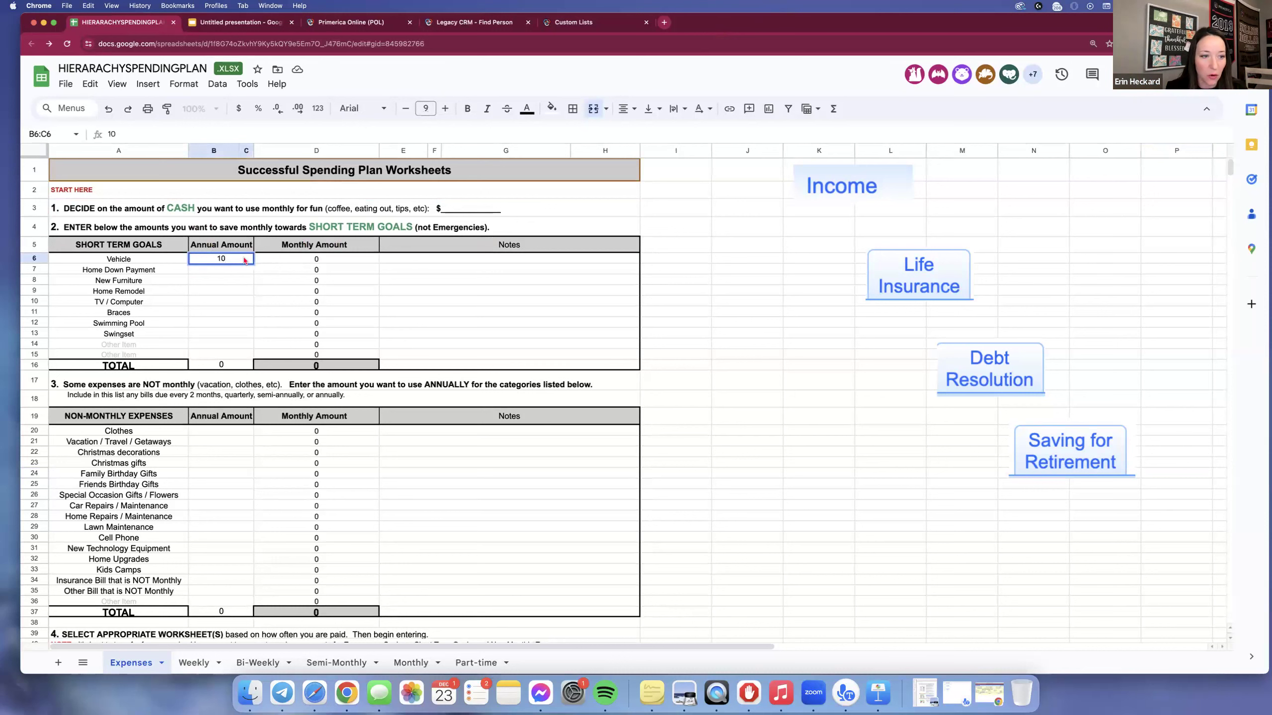
key("BackSpace")
key("BackSpace")
type("$10,000")
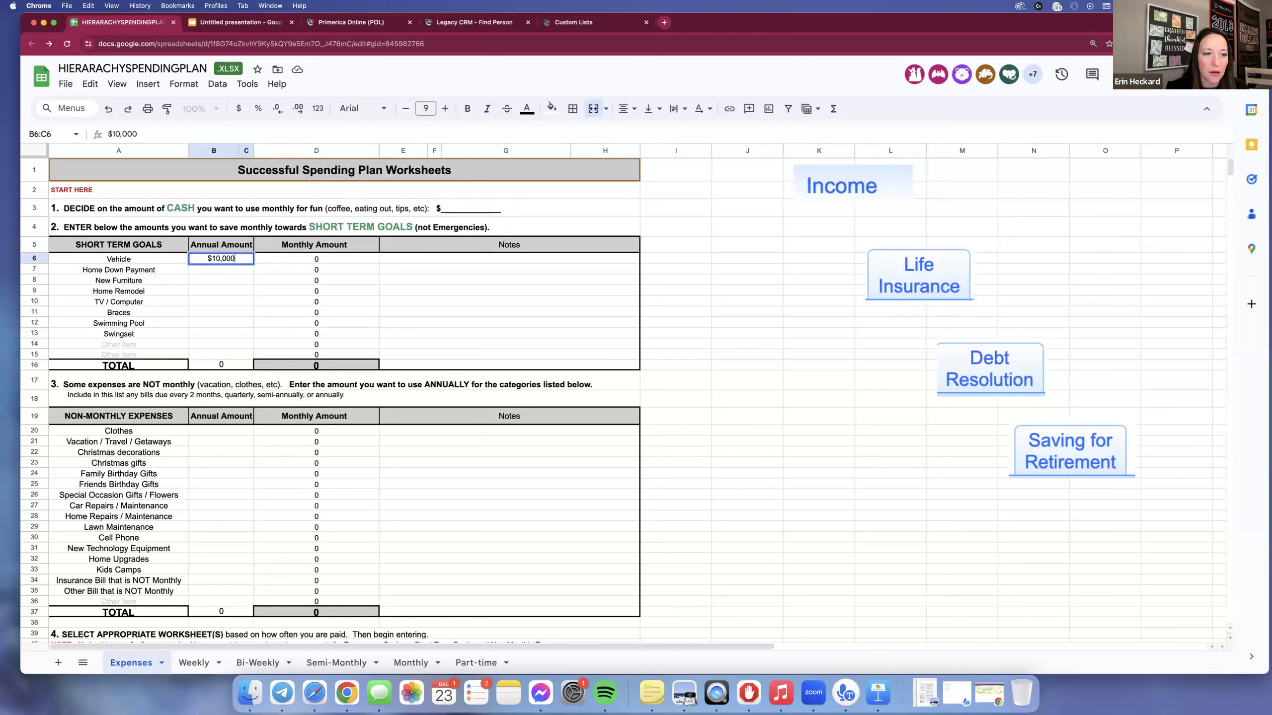
left_click(447, 260)
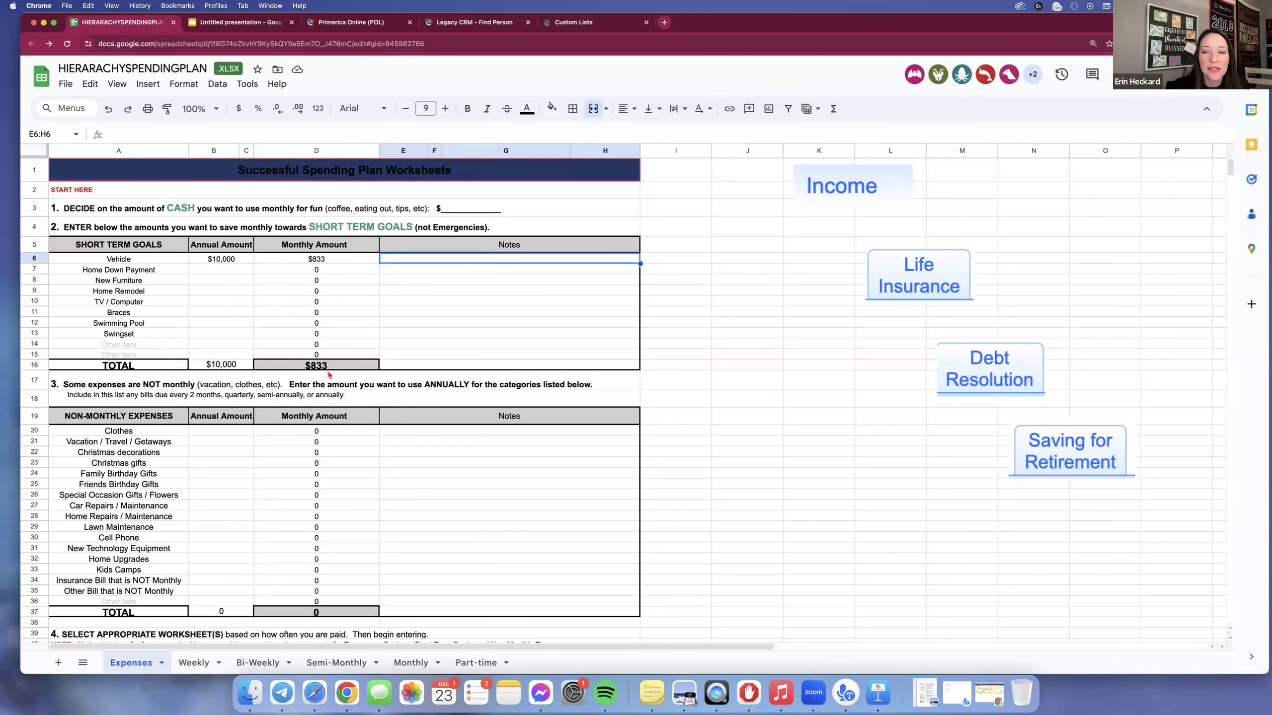
Step: Review the Expenses sheet down to its worksheet selection links, and examine the Cash Withdraw amount of Take Home Deposit #1 on the Weekly sheet
scroll(681, 434, "down", 2)
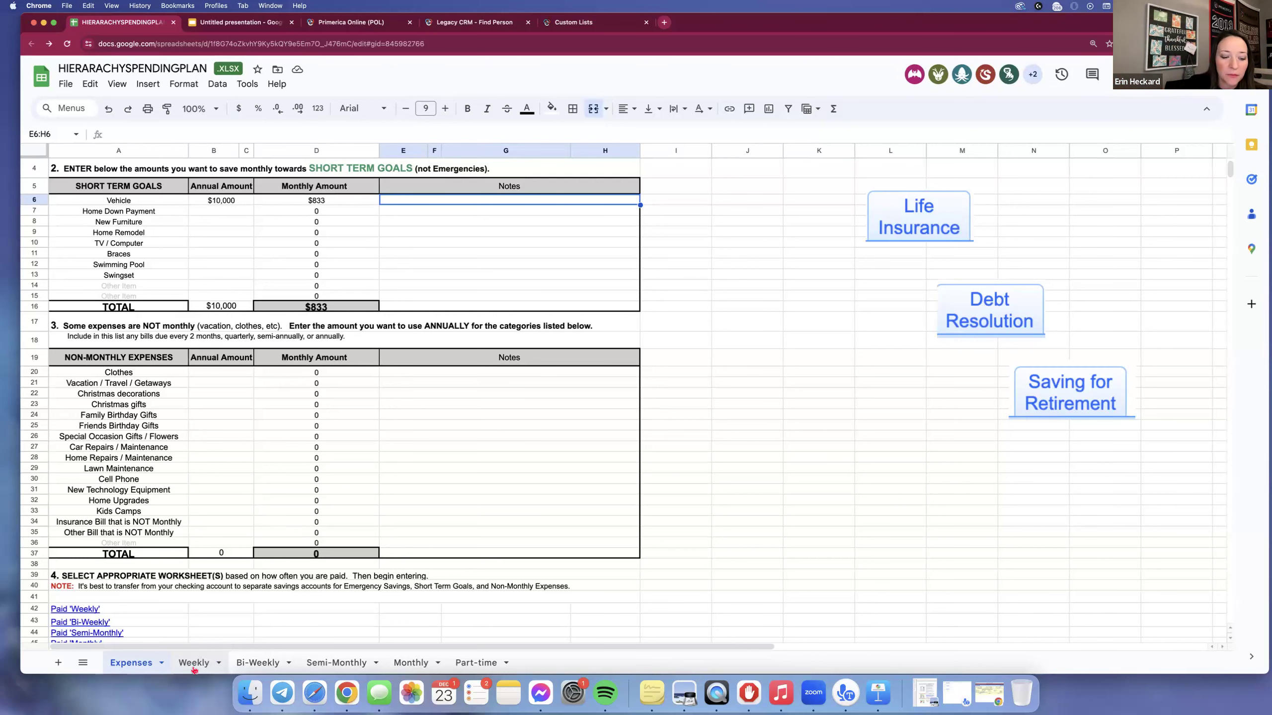
left_click(194, 663)
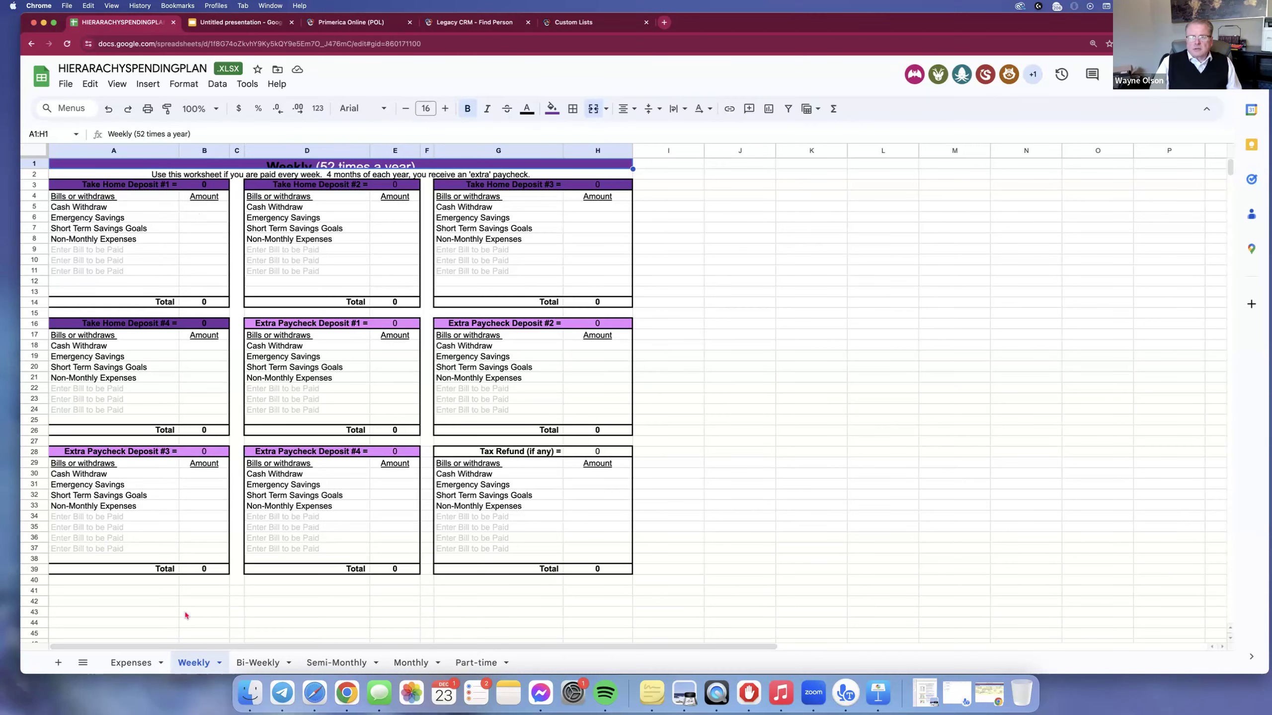
left_click(136, 666)
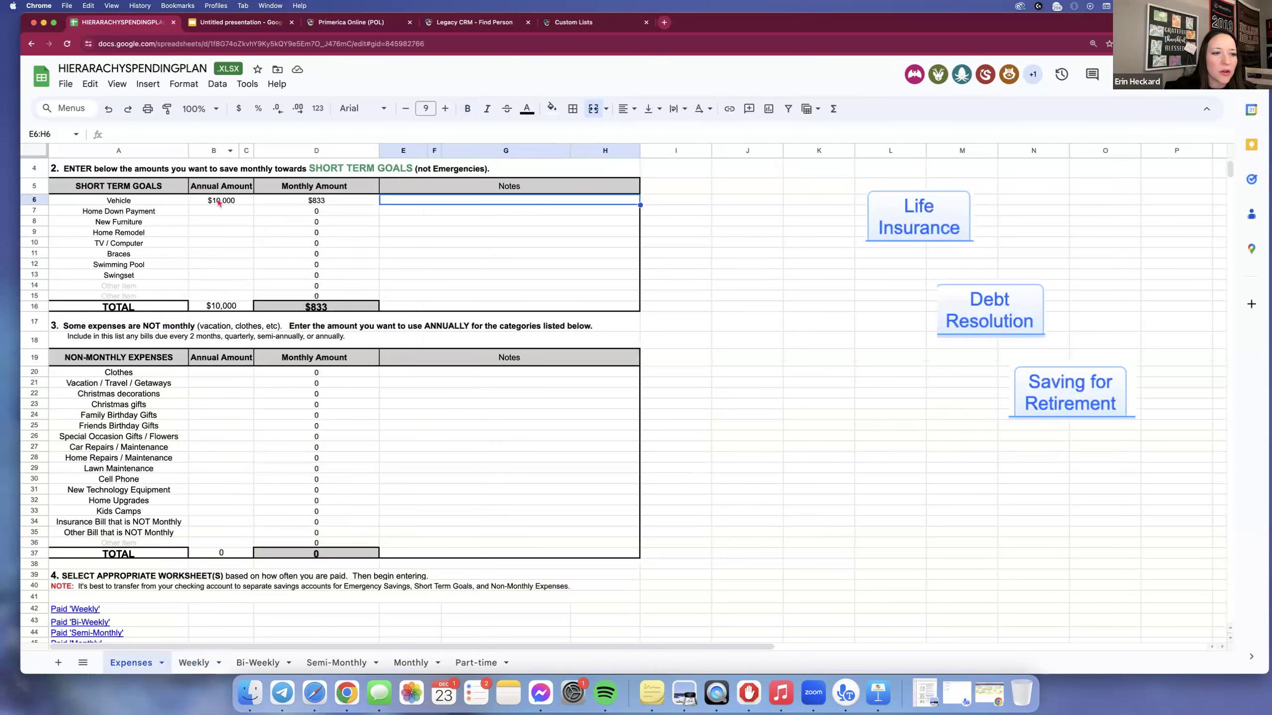
scroll(250, 538, "down", 3)
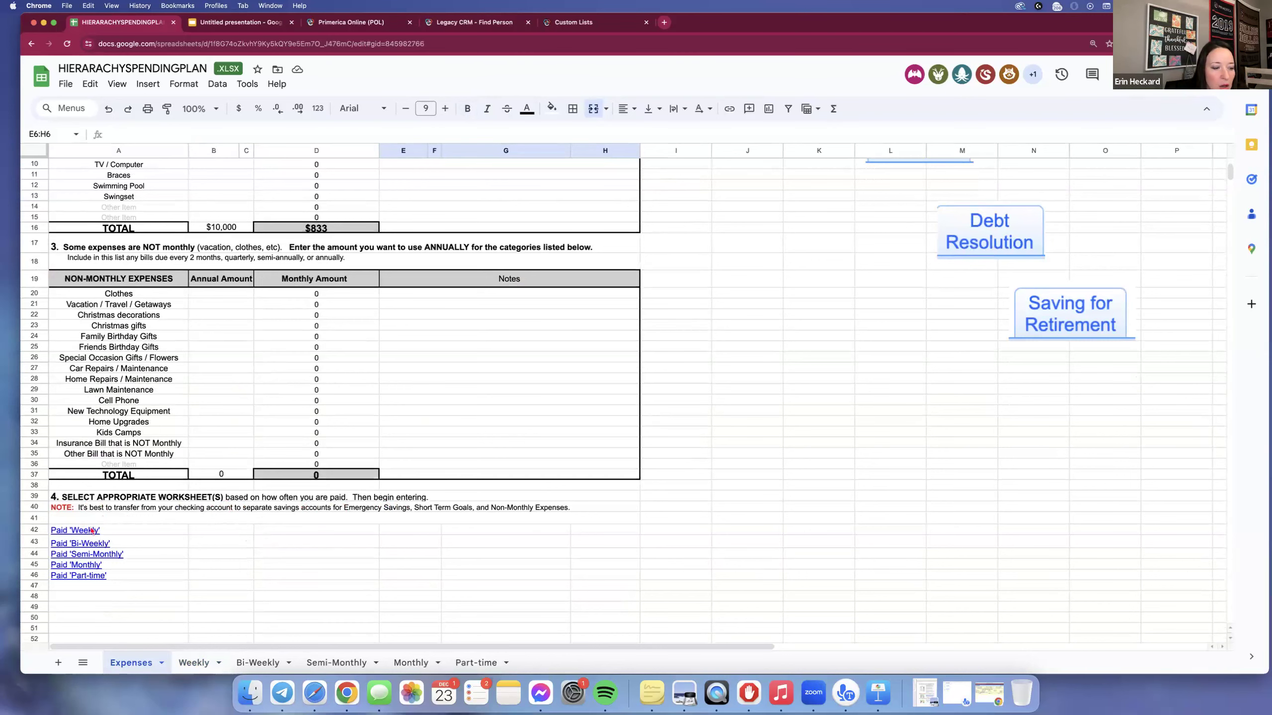
left_click(193, 663)
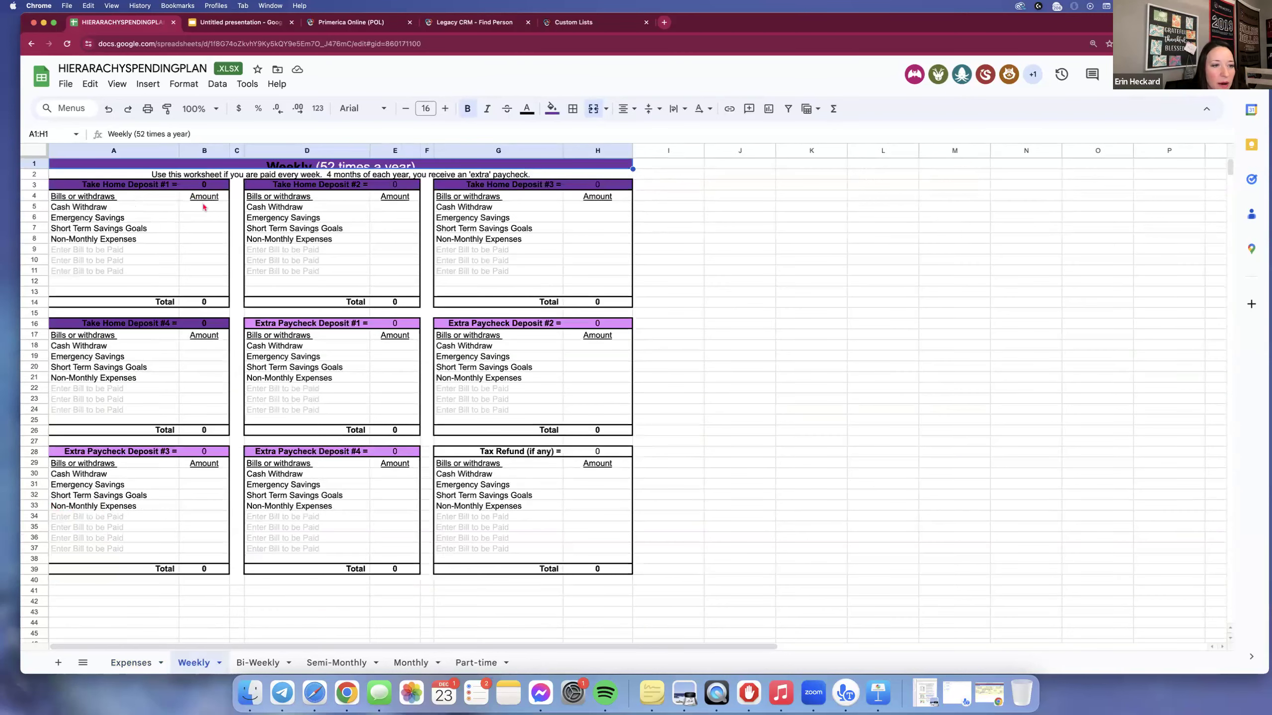
left_click(204, 206)
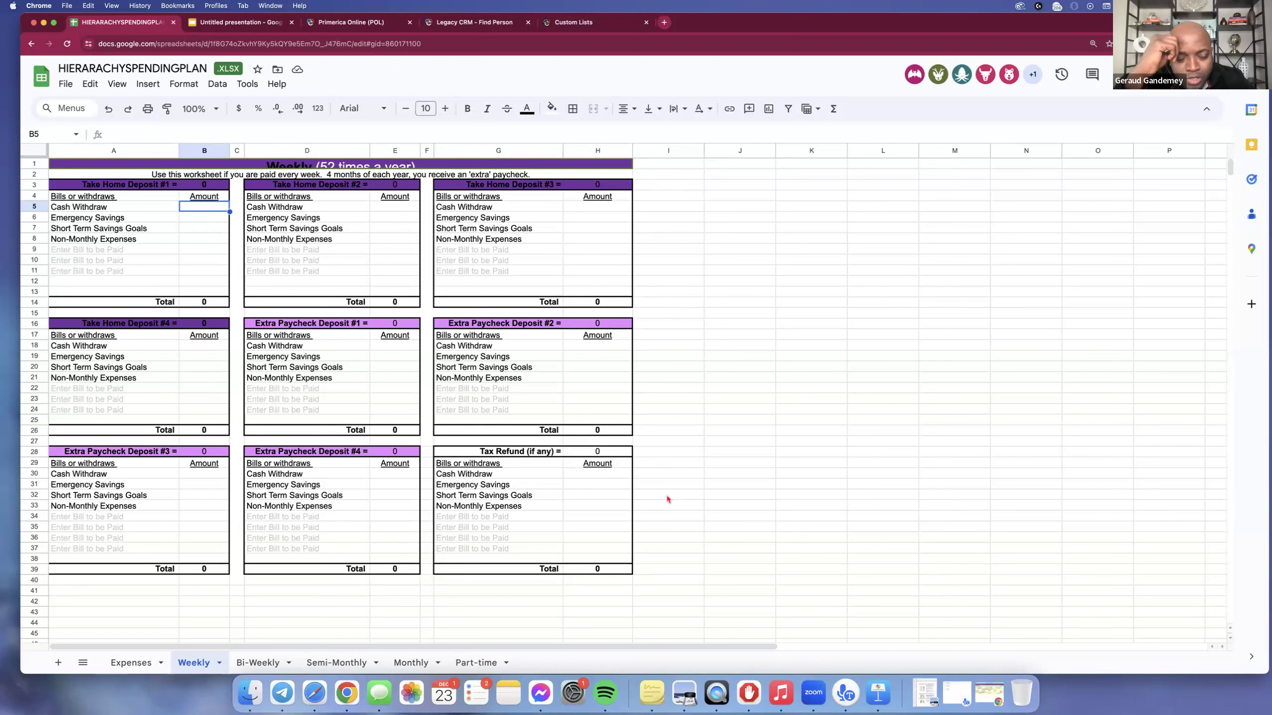
Step: Review the short-term goals and non-monthly expenses on the Expenses sheet again, and return to the Weekly sheet
left_click(131, 663)
scroll(251, 320, "up", 5)
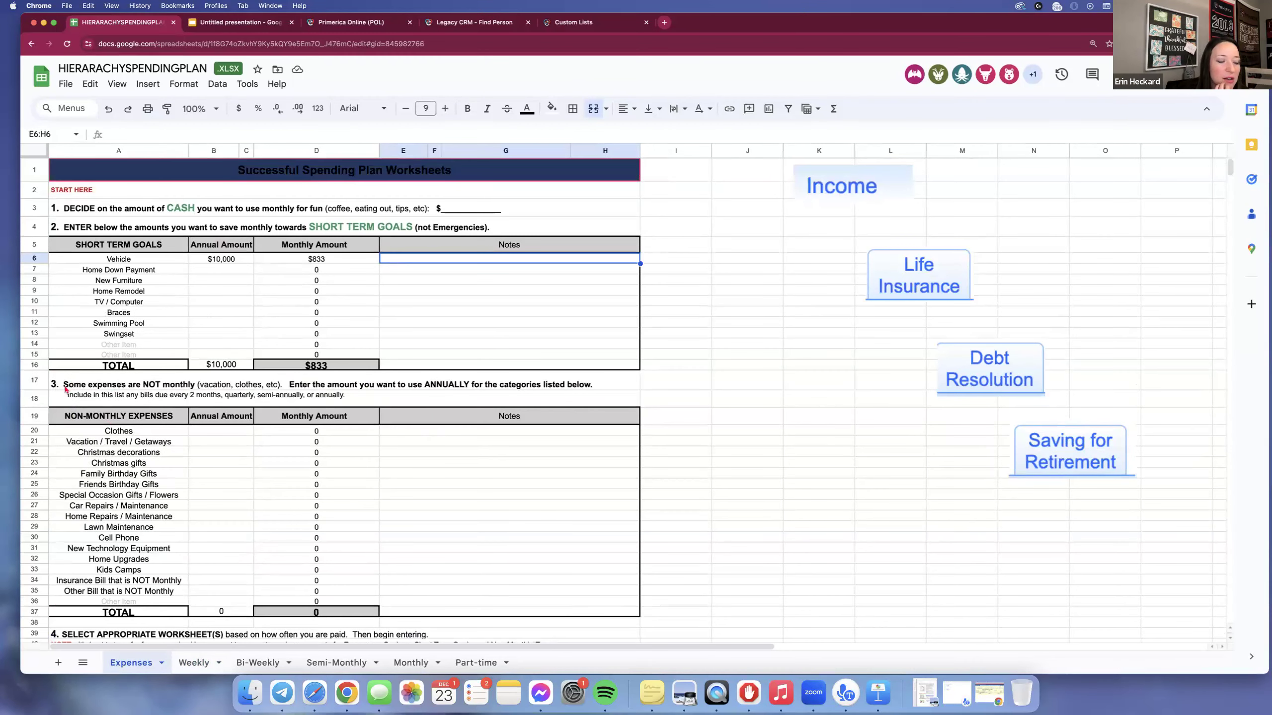
scroll(107, 403, "down", 1)
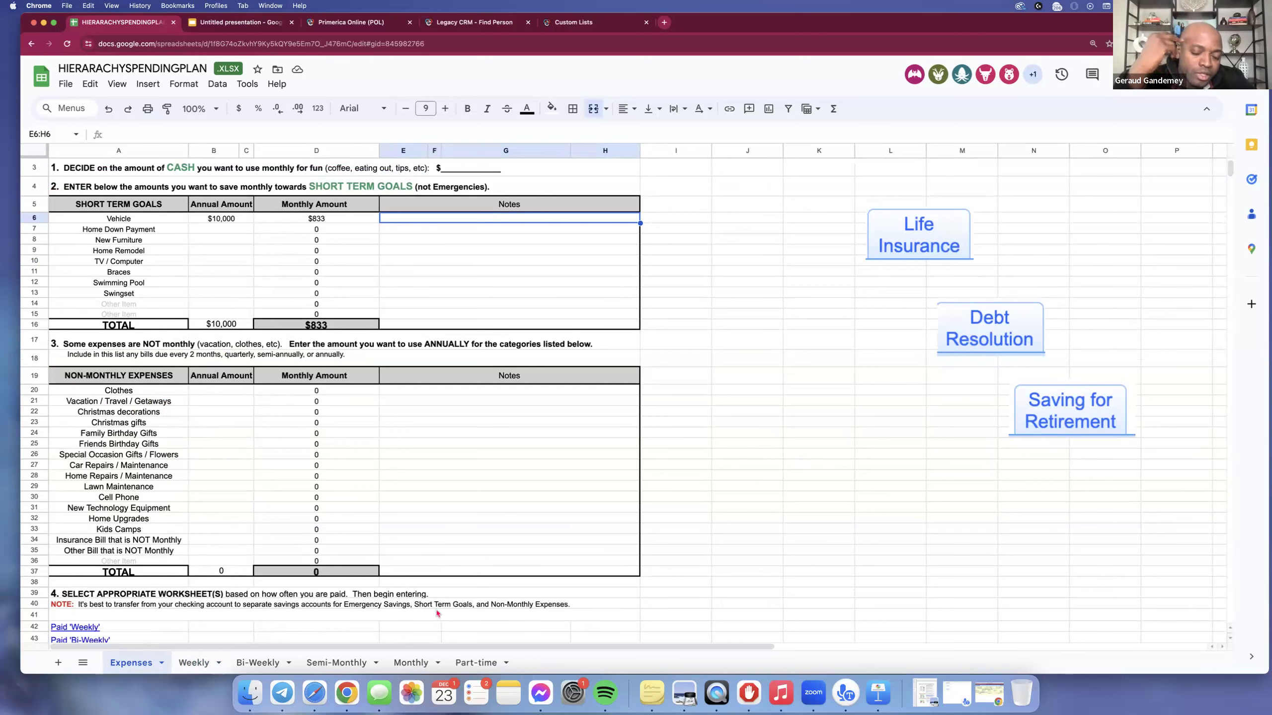
left_click(200, 664)
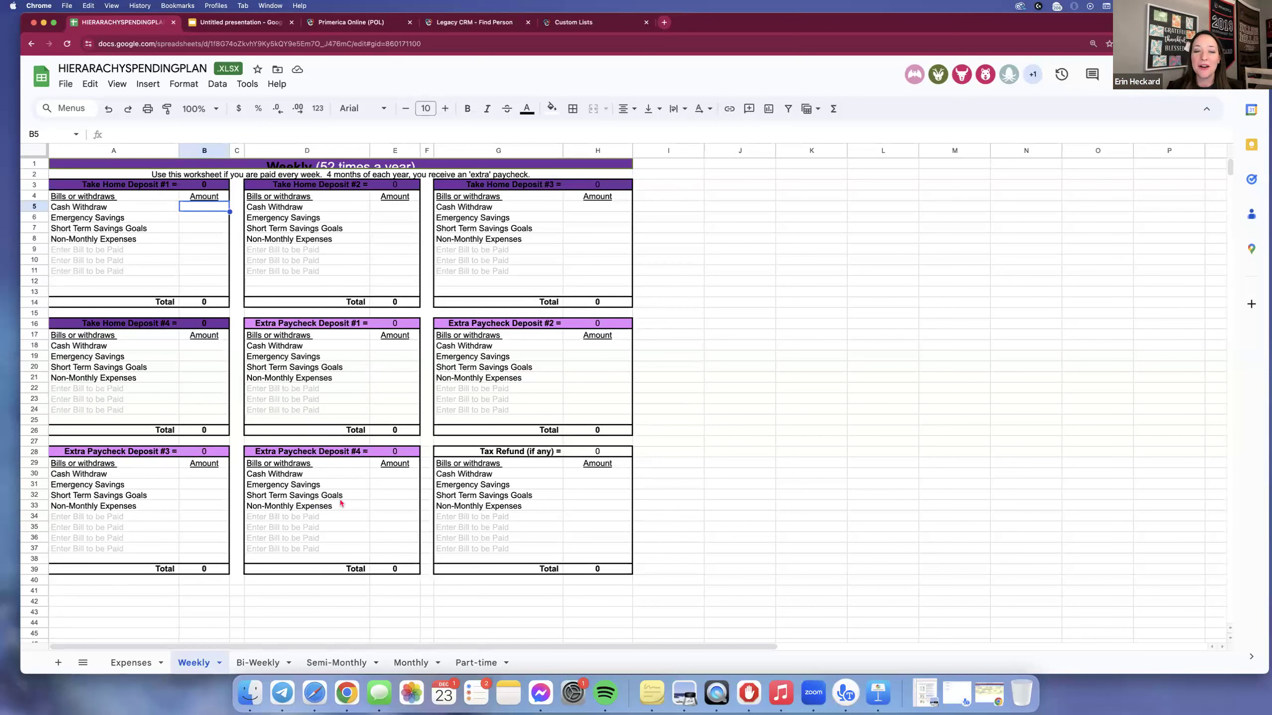
Step: Look through the Bi-Weekly, Semi-Monthly, Monthly and Part-time worksheets, ending back on the Weekly sheet
left_click(253, 664)
left_click(336, 664)
left_click(411, 663)
left_click(478, 664)
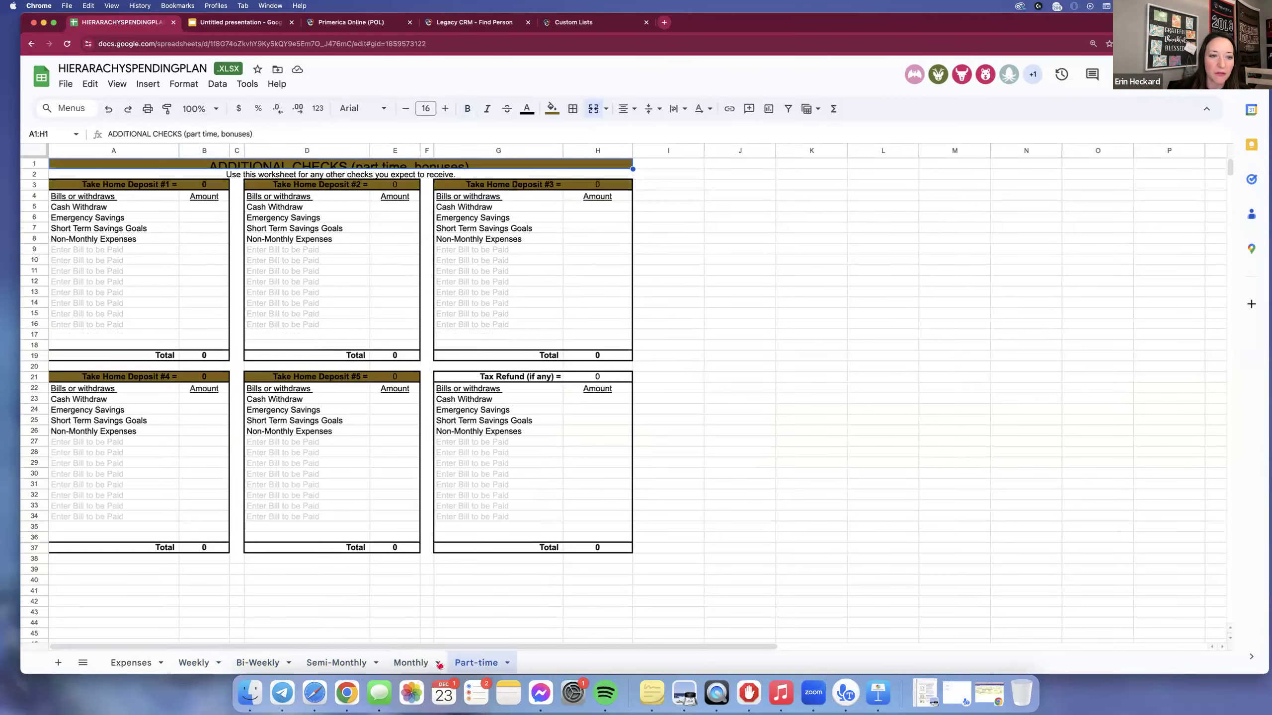
left_click(195, 665)
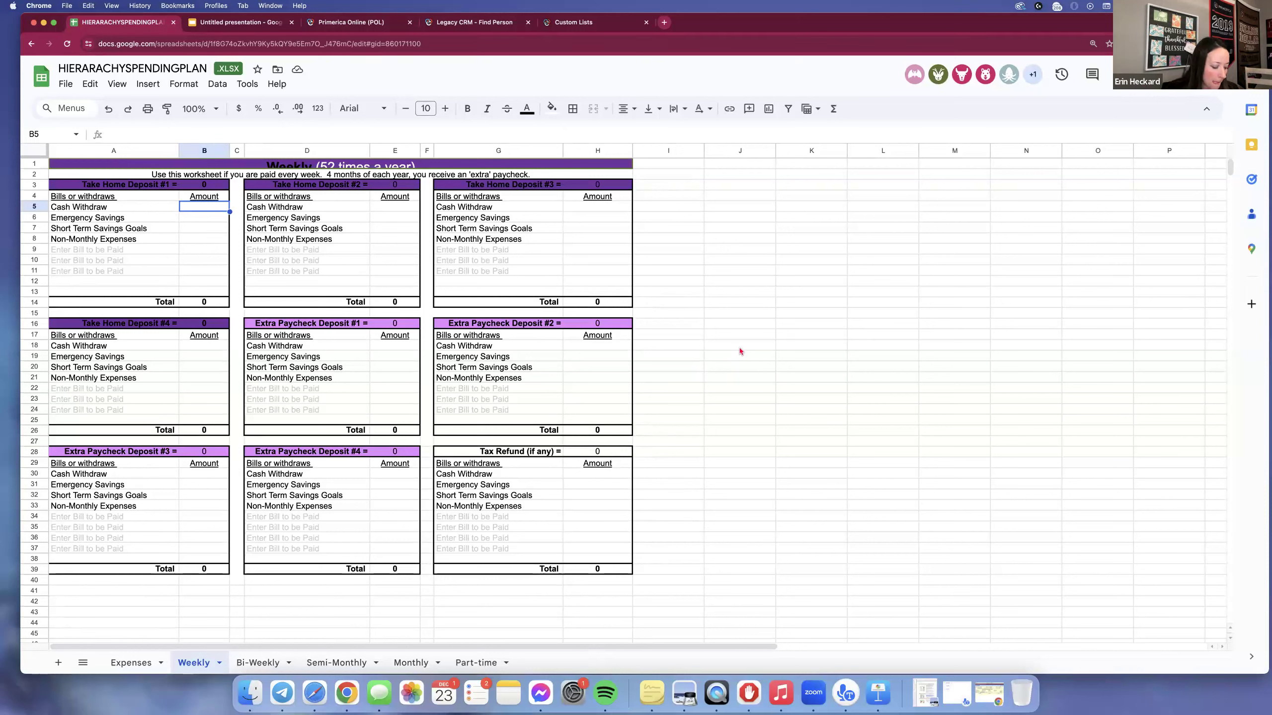
Step: Switch to the 2024 Vision presentation in Keynote and start its slideshow from the 2024 Business Plan slide
left_click(240, 26)
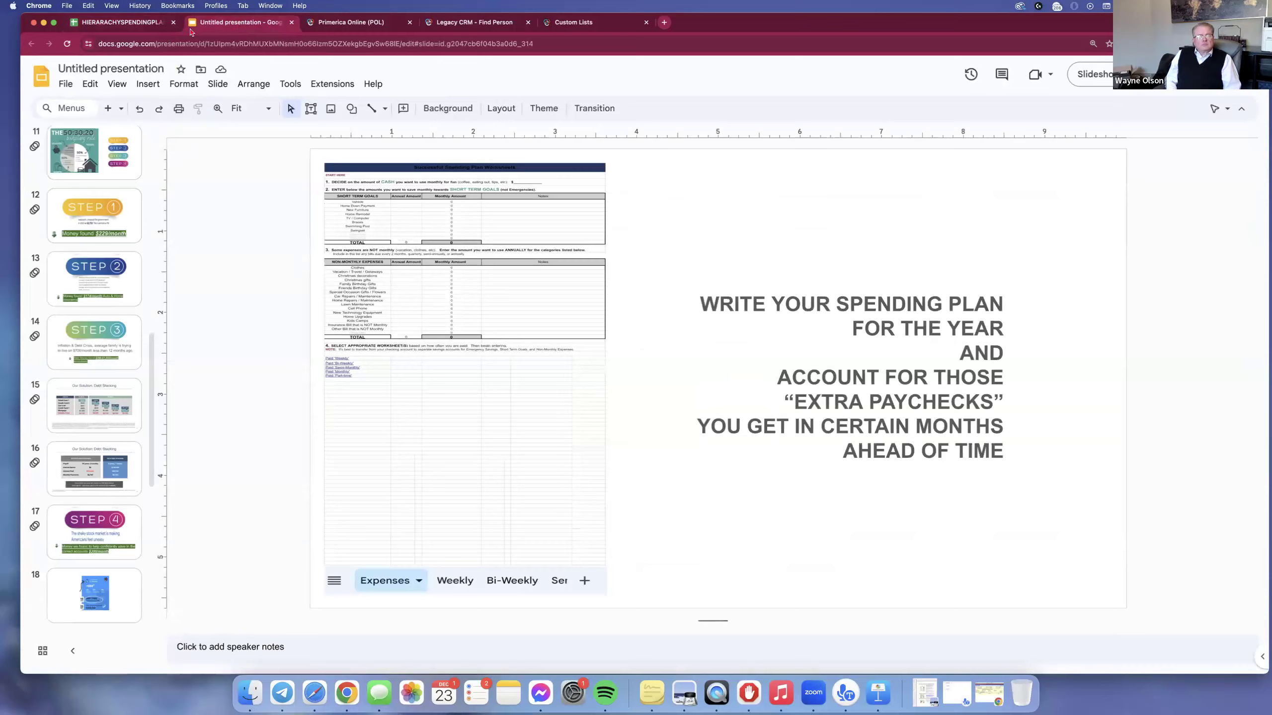
left_click(113, 28)
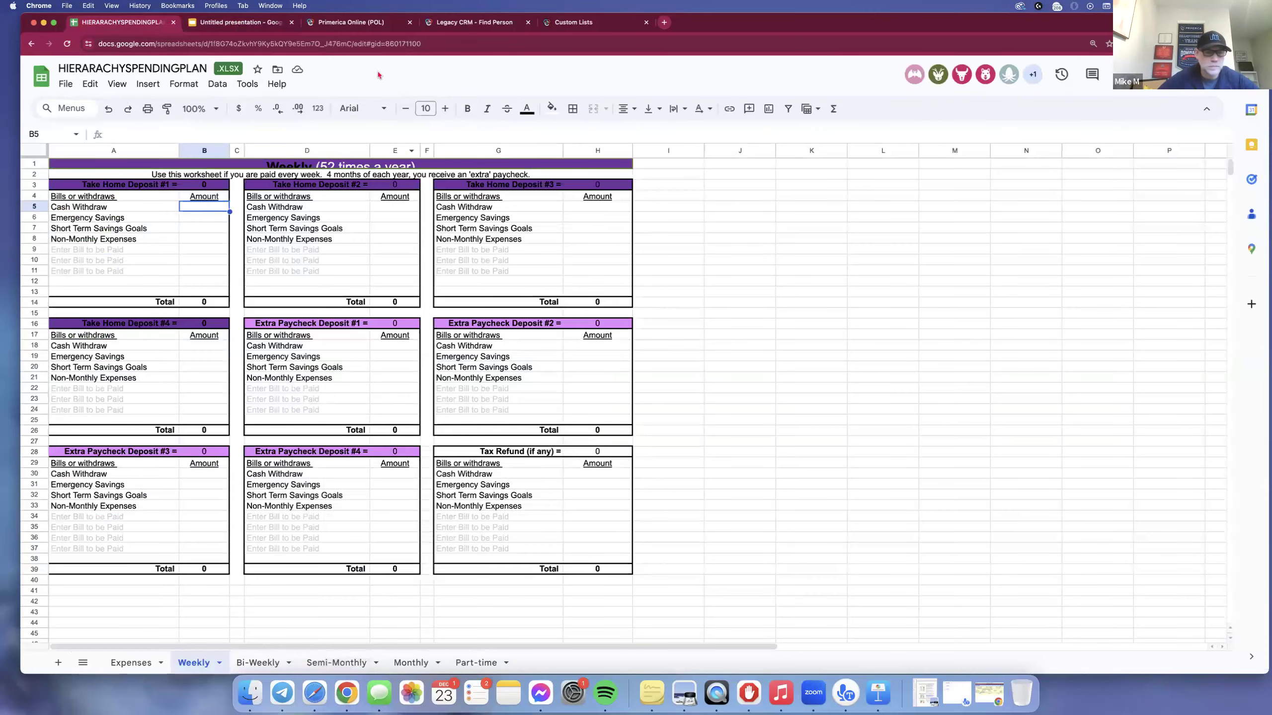
key("super+Tab")
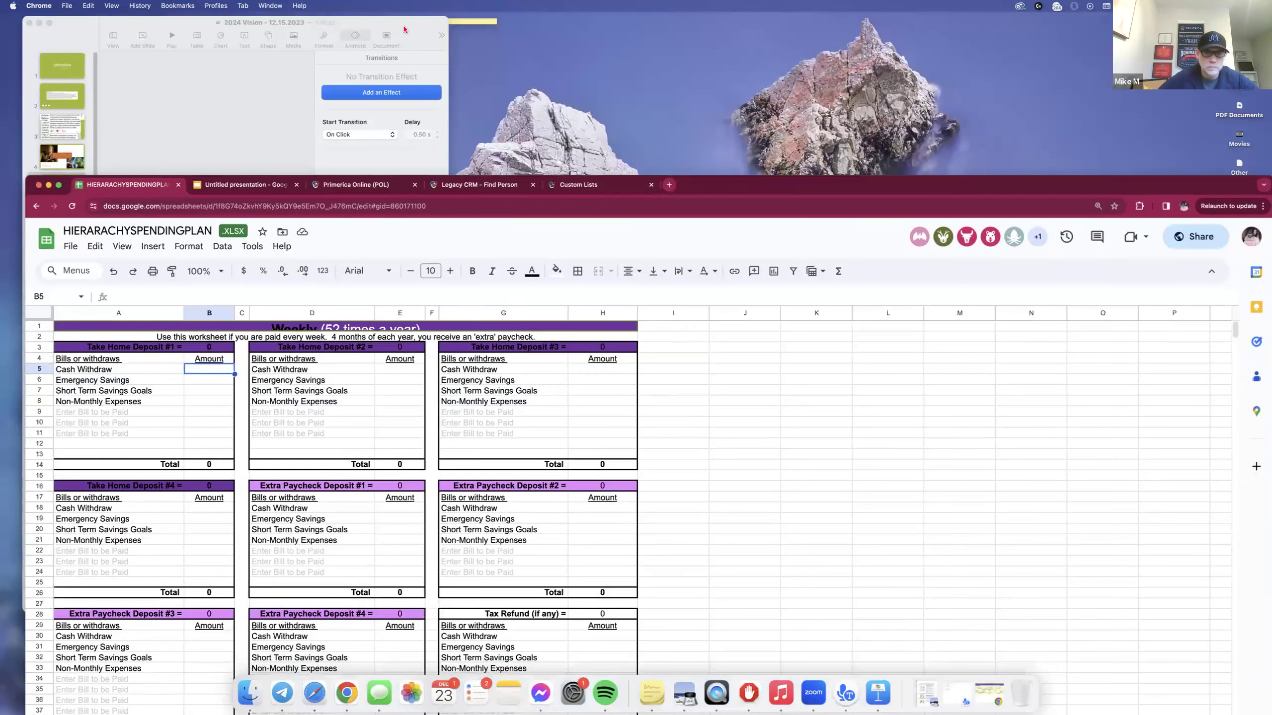
left_click(847, 182)
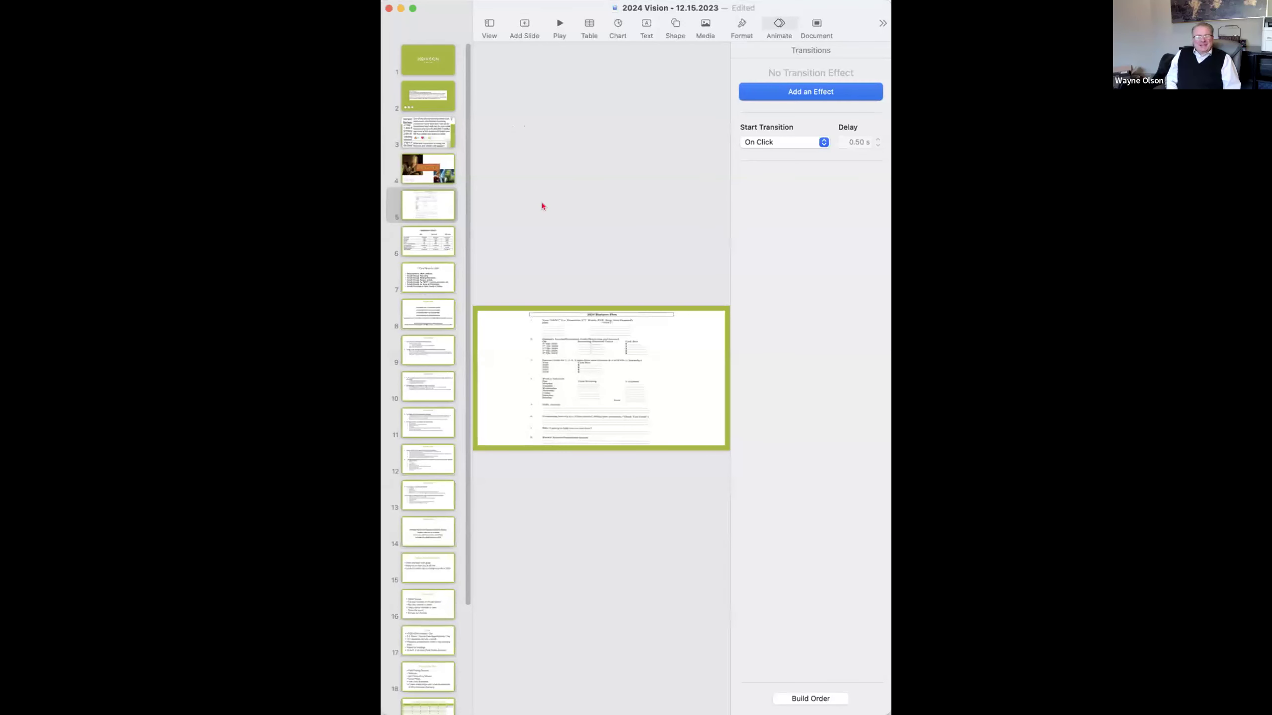
left_click(560, 24)
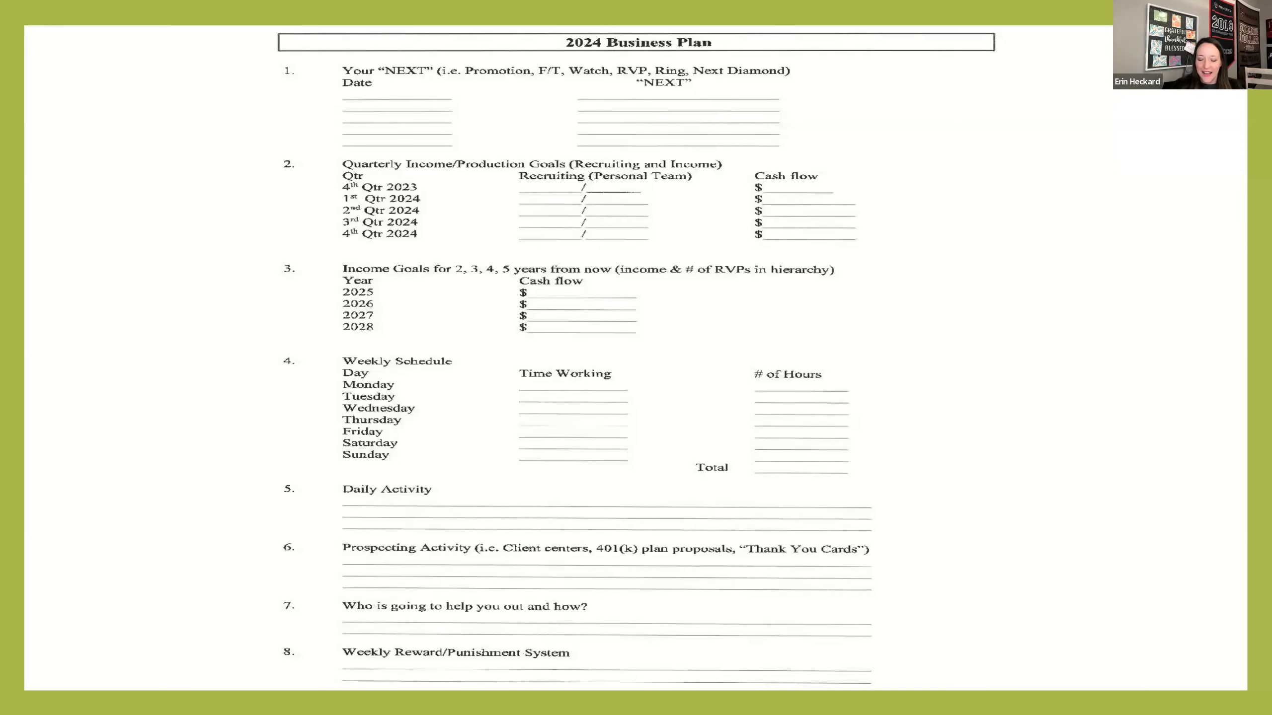
Step: Present the 2024 Business Plan and Hierarchy Goals slides, and end the slideshow
key("Right")
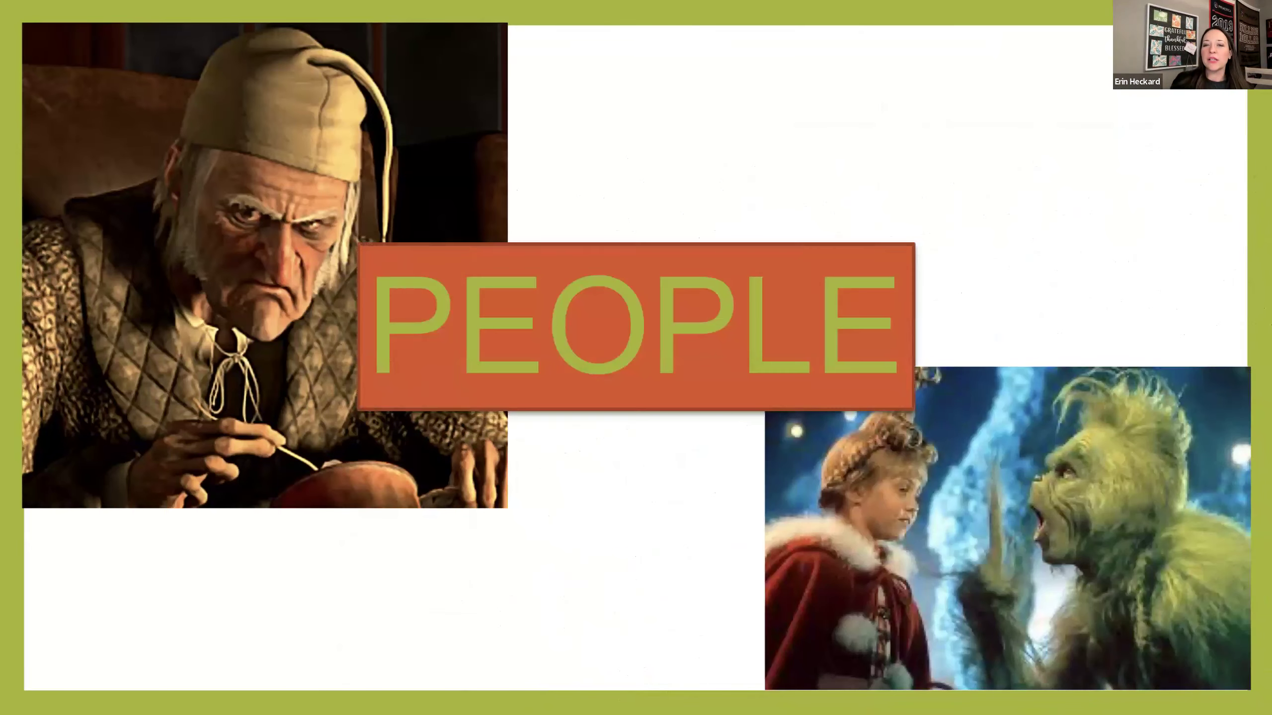
key("Left")
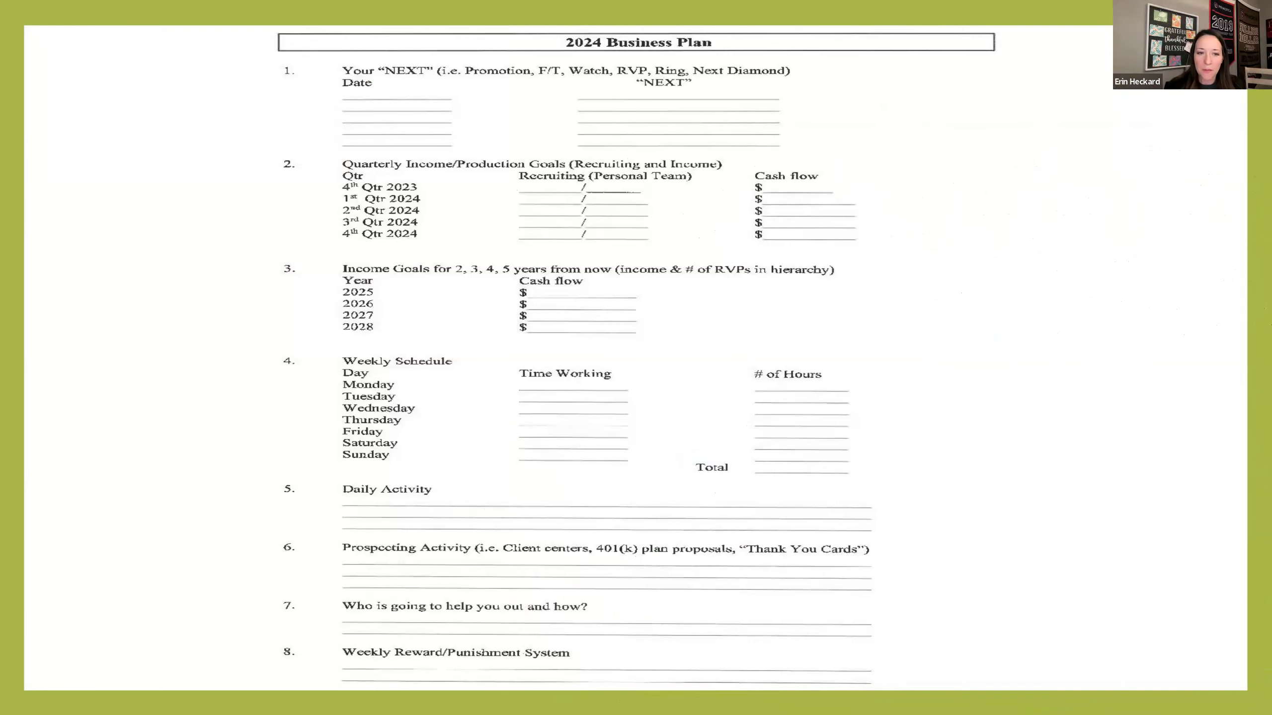
key("Right")
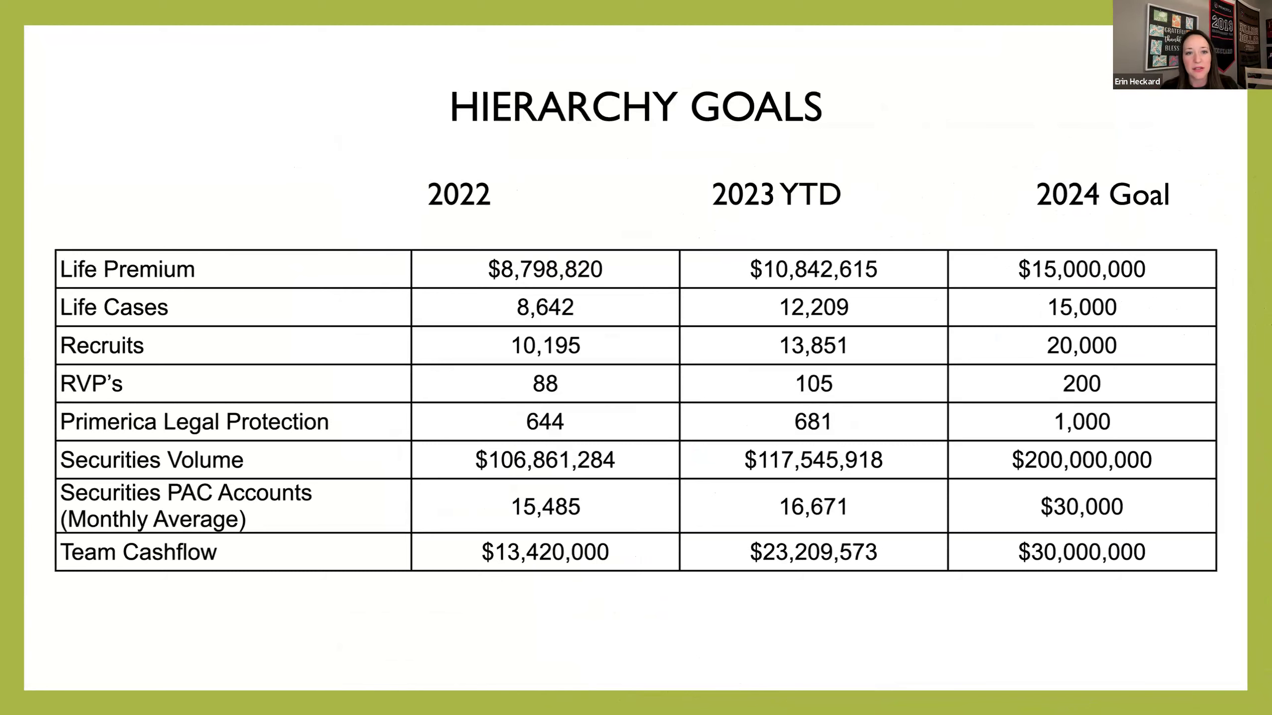
key("Escape")
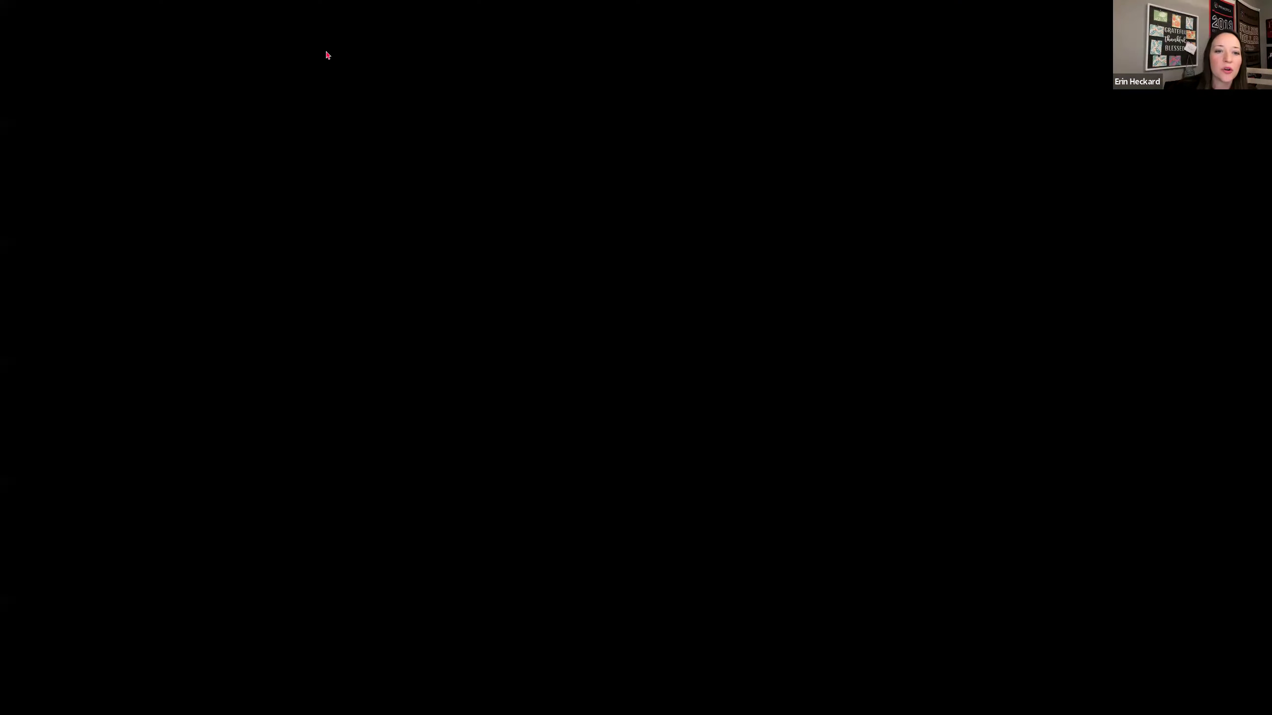